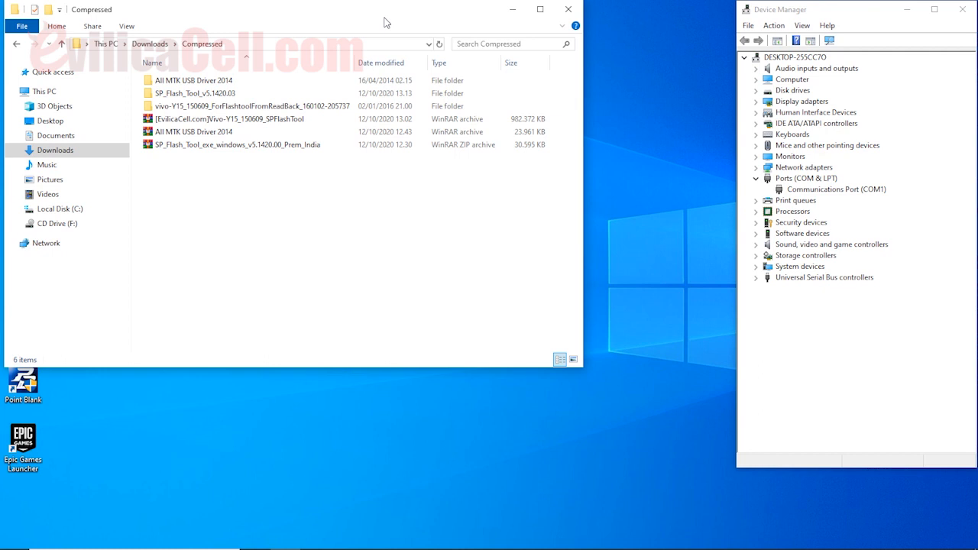
Select the Vivo Y15 firmware, SP Flash Tool and MTK USB driver archives, then show the Vivo Y15 tutorial in Chrome.
click(283, 124)
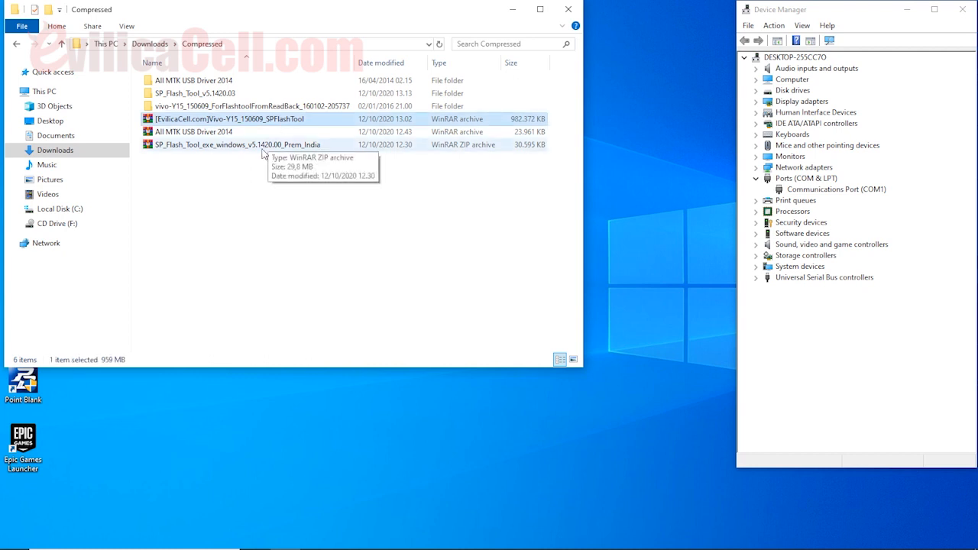
click(253, 145)
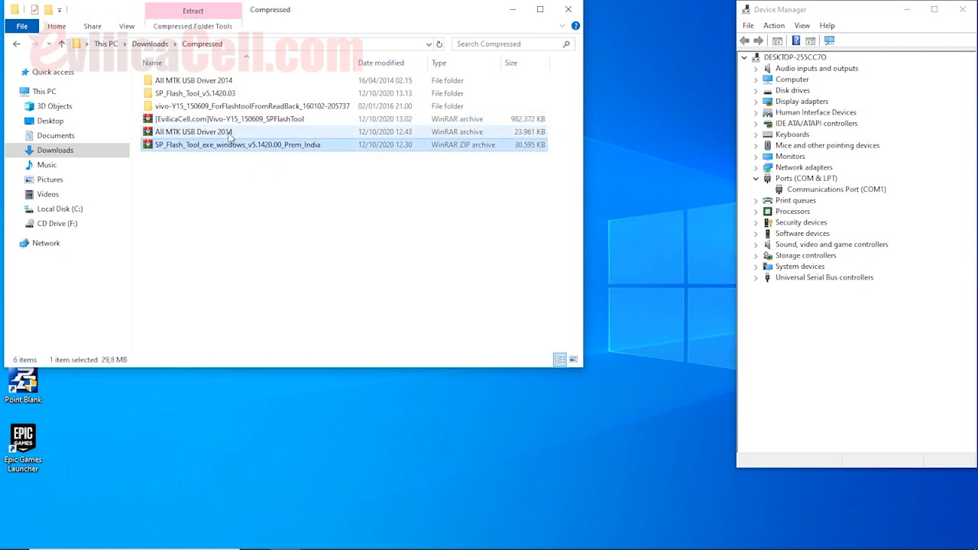
click(231, 136)
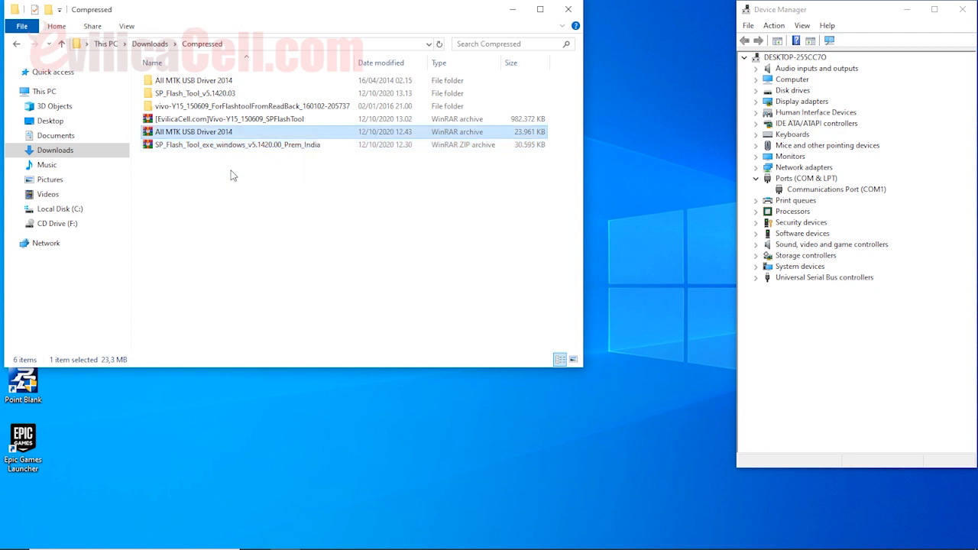
drag(233, 171, 242, 121)
click(240, 121)
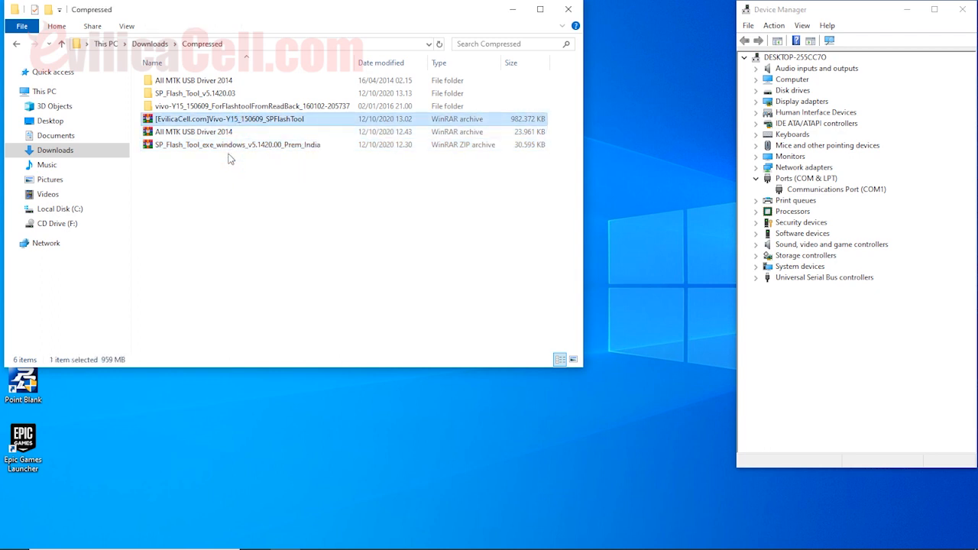
drag(228, 158, 234, 119)
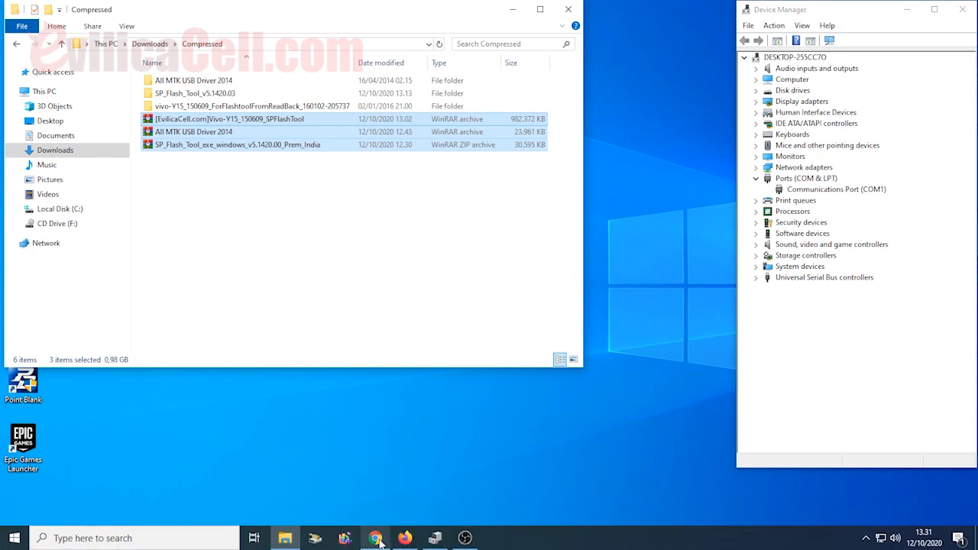
click(375, 542)
click(659, 11)
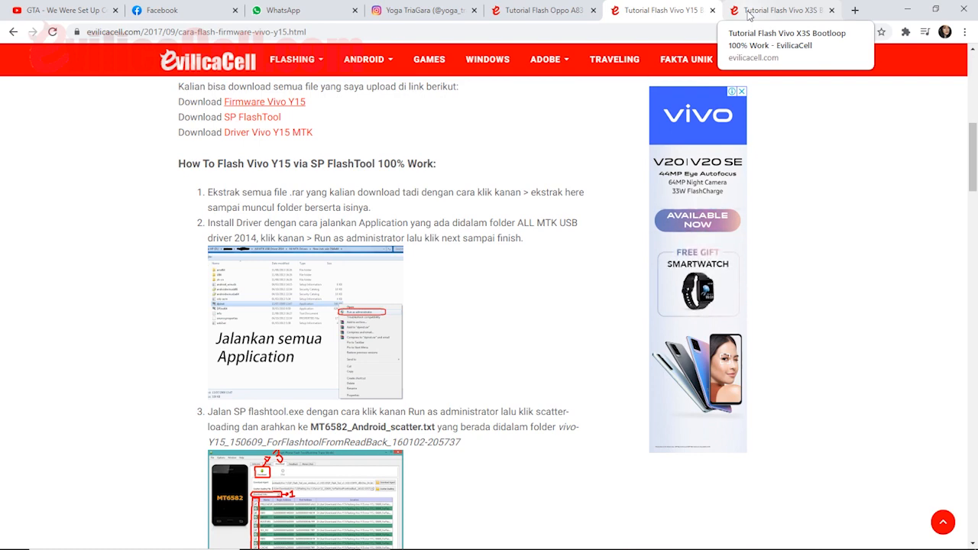
Glance at the Vivo X3S tutorial tab, then return to the Vivo Y15 tutorial.
click(749, 16)
click(696, 4)
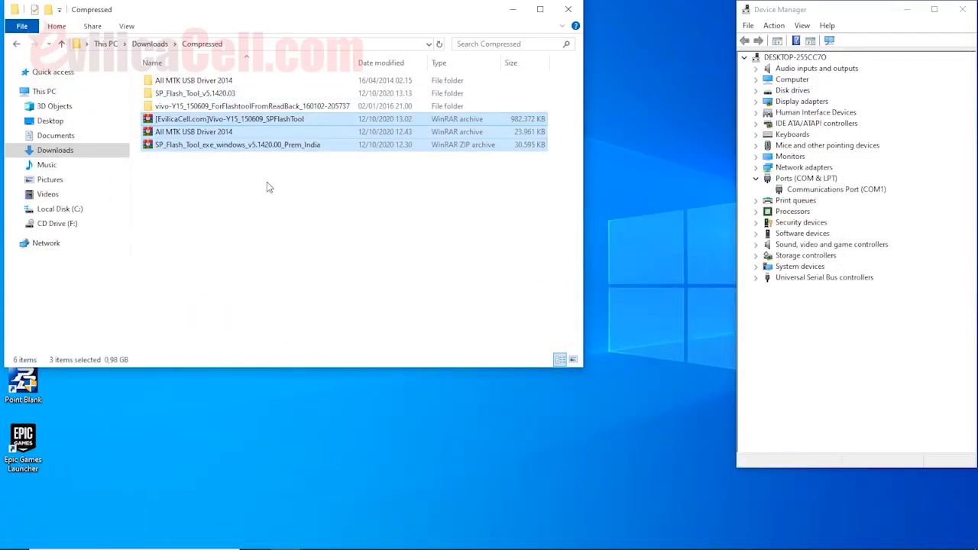
click(267, 182)
drag(239, 162, 249, 120)
click(242, 178)
click(250, 122)
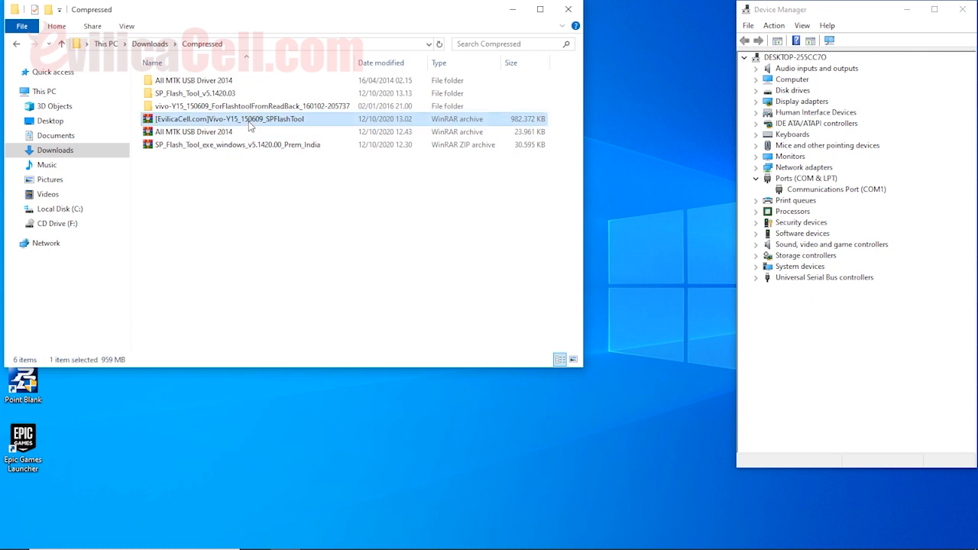
right_click(250, 124)
click(300, 173)
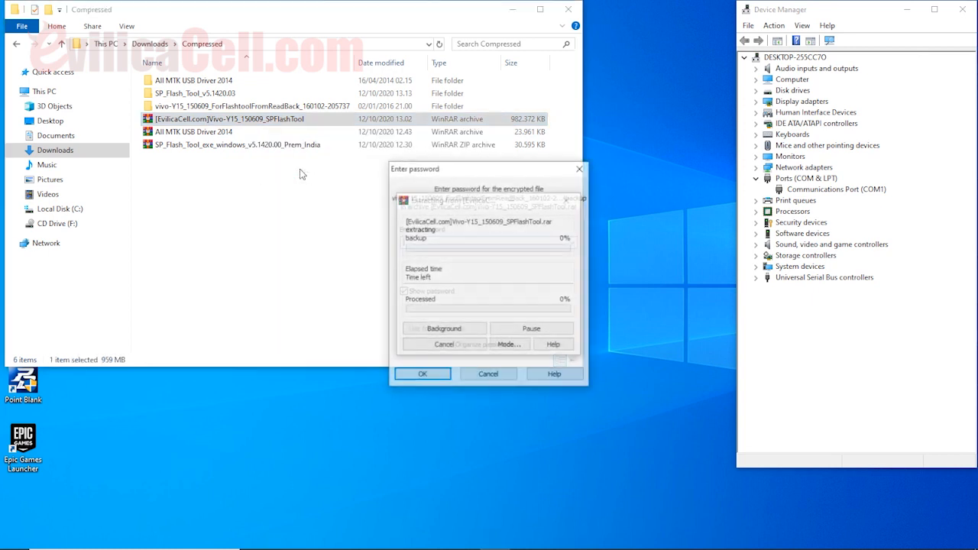
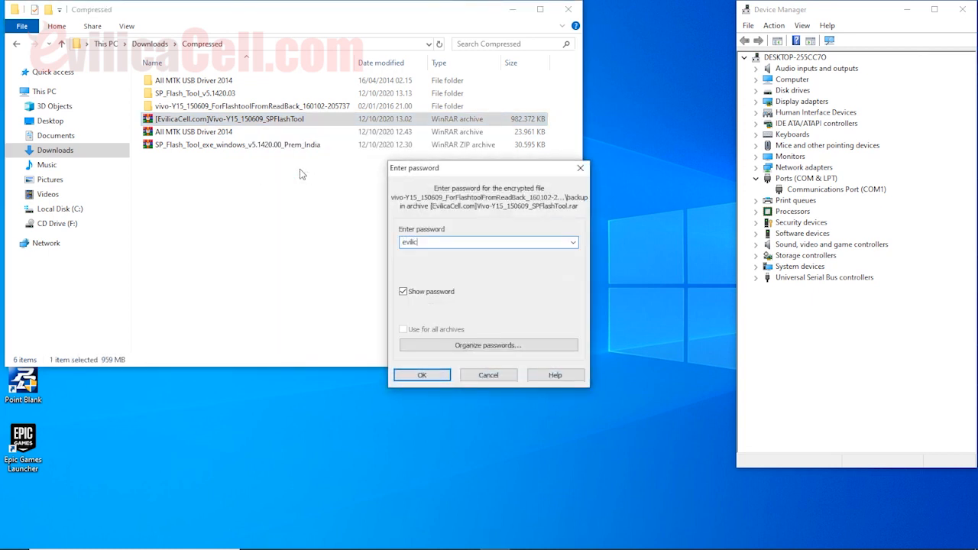
click(483, 376)
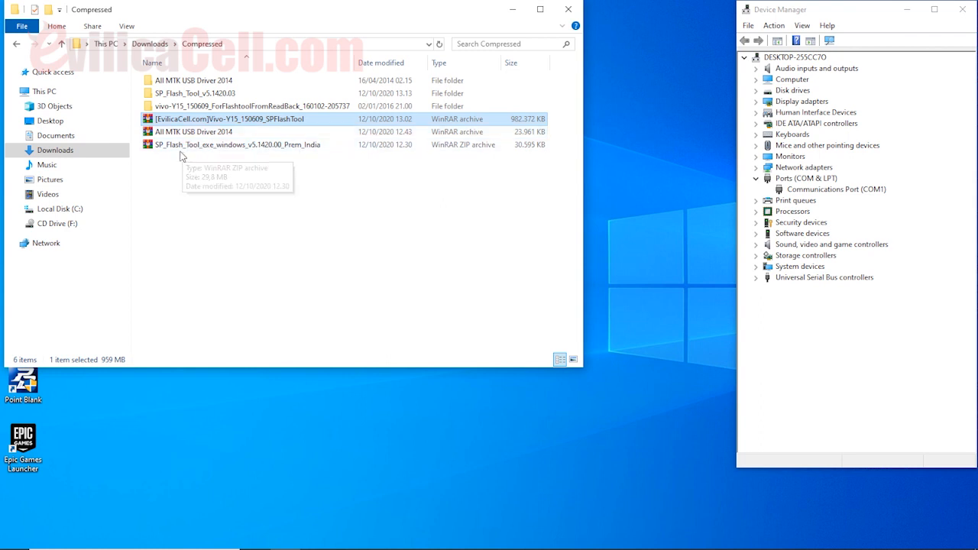
Go to All MTK Drivers > FeaturePhoneDriver > v1.1032.1 and run InstallDriver as administrator.
drag(140, 75, 162, 109)
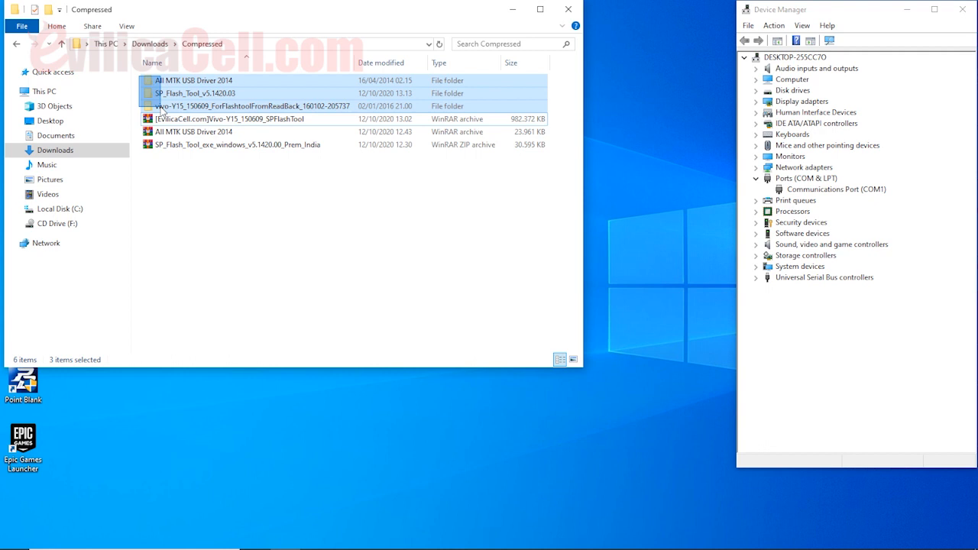
click(189, 202)
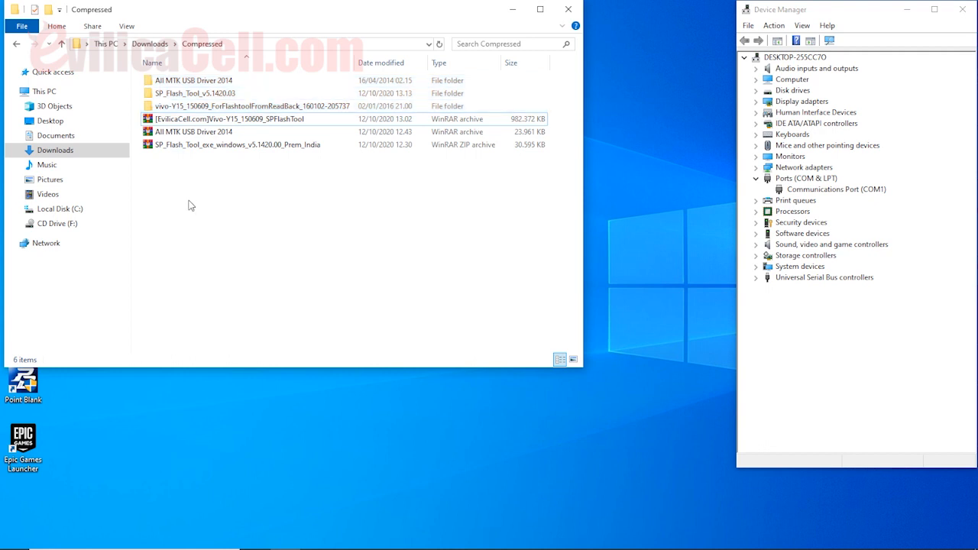
double_click(197, 81)
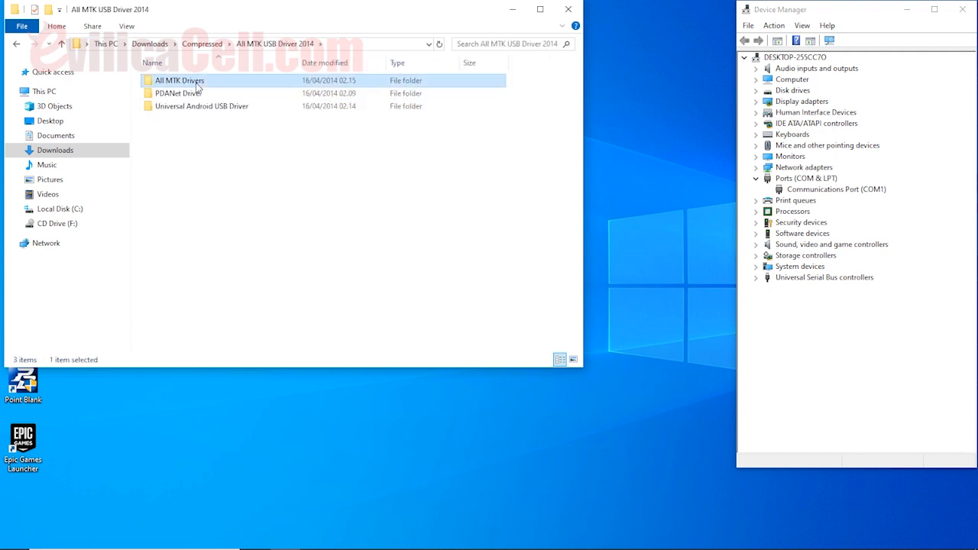
double_click(198, 81)
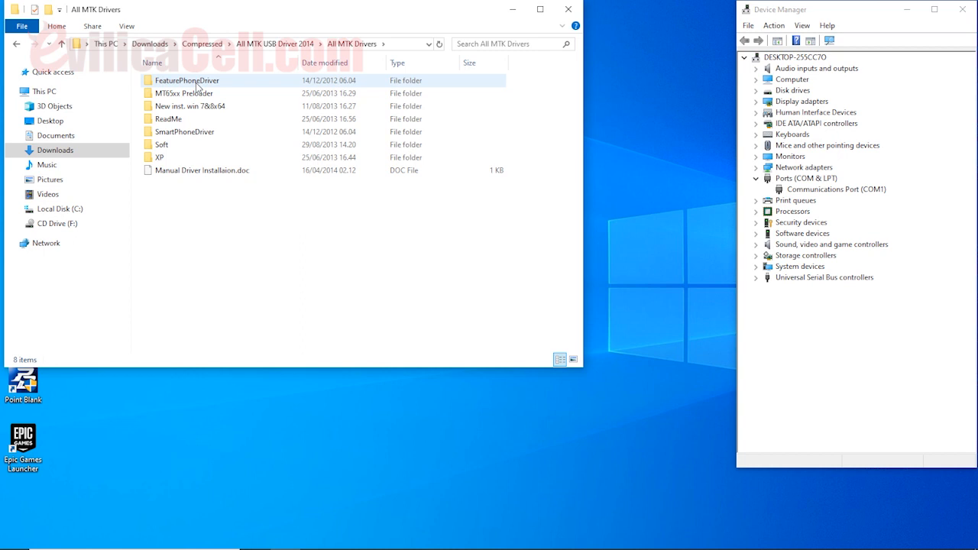
double_click(196, 82)
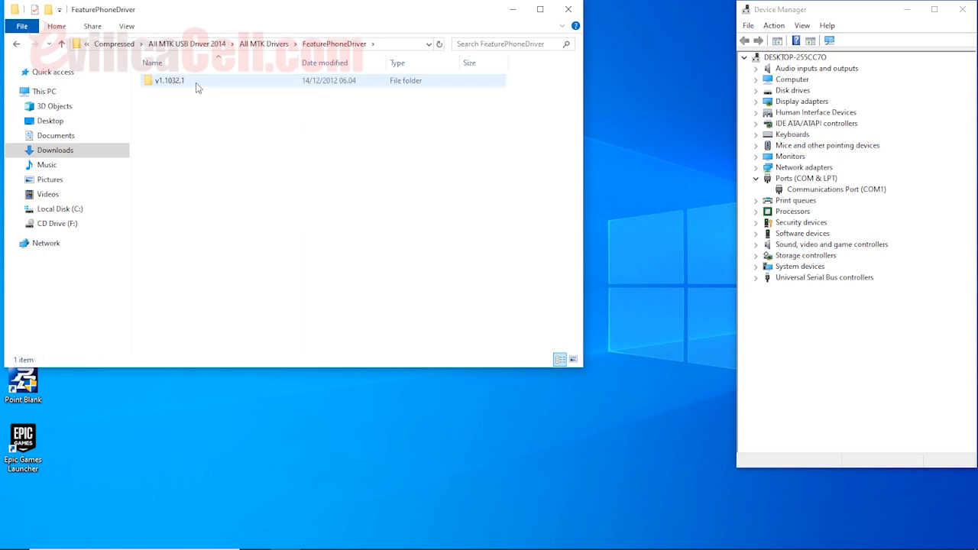
double_click(196, 83)
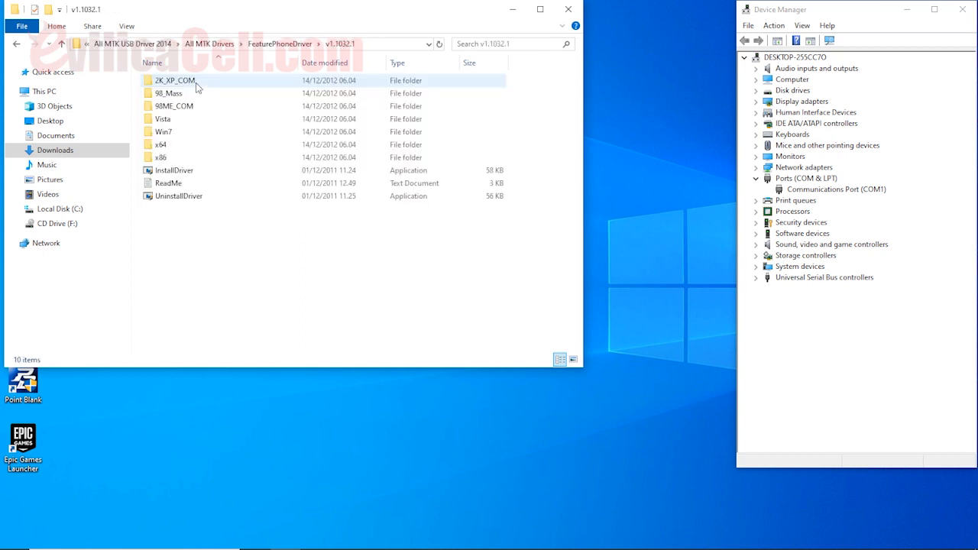
click(187, 174)
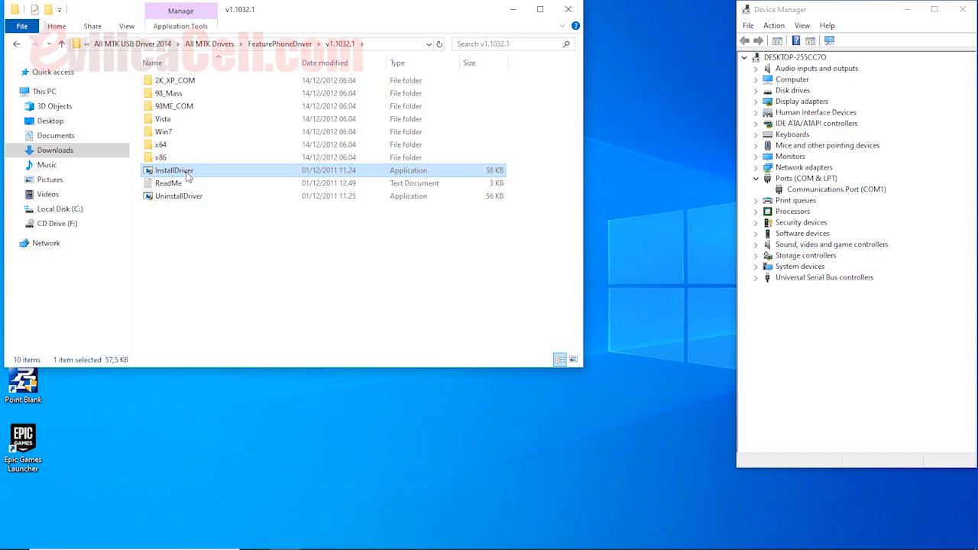
right_click(187, 175)
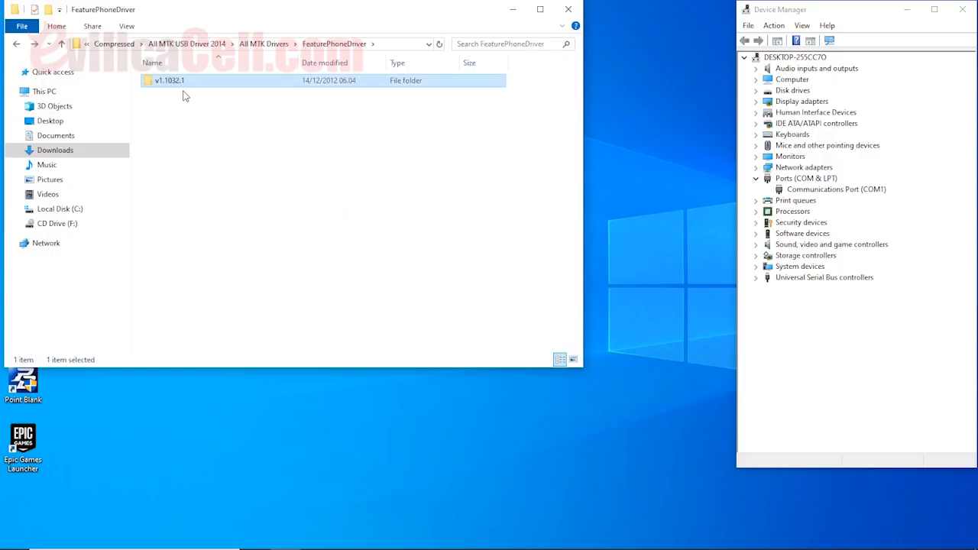
Run dpinst from the New inst. win 7&8x64 folder as administrator.
key(BackSpace)
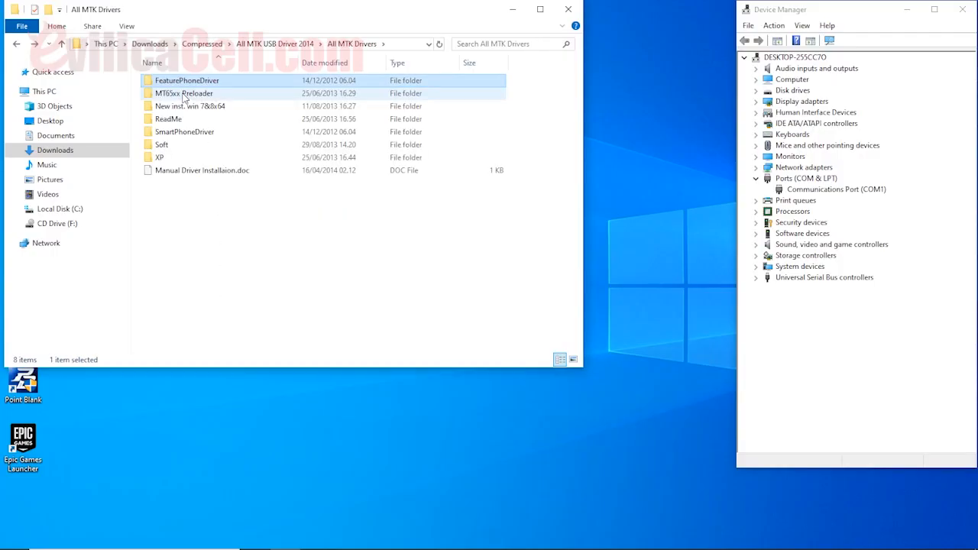
double_click(184, 94)
double_click(180, 106)
key(BackSpace)
key(BackSpace)
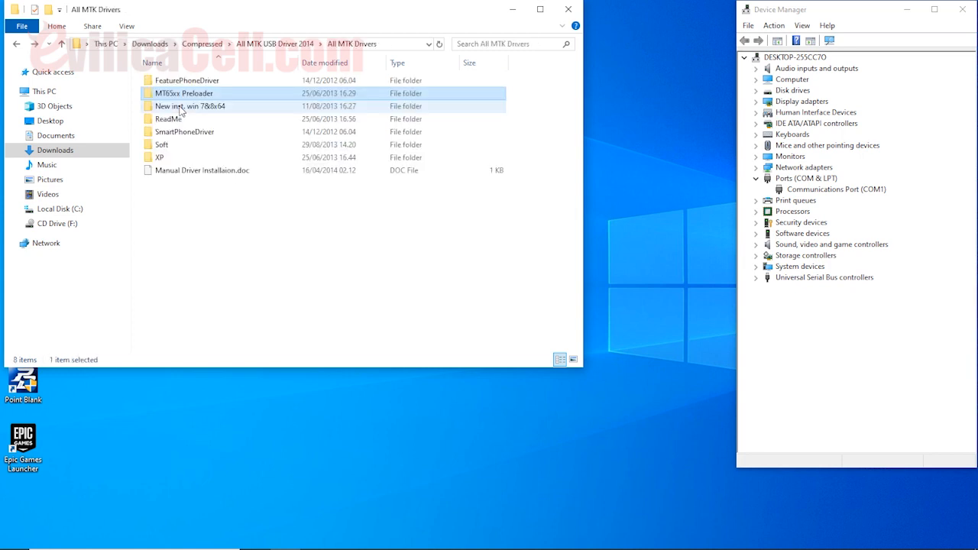
click(182, 107)
double_click(181, 108)
click(182, 171)
right_click(185, 170)
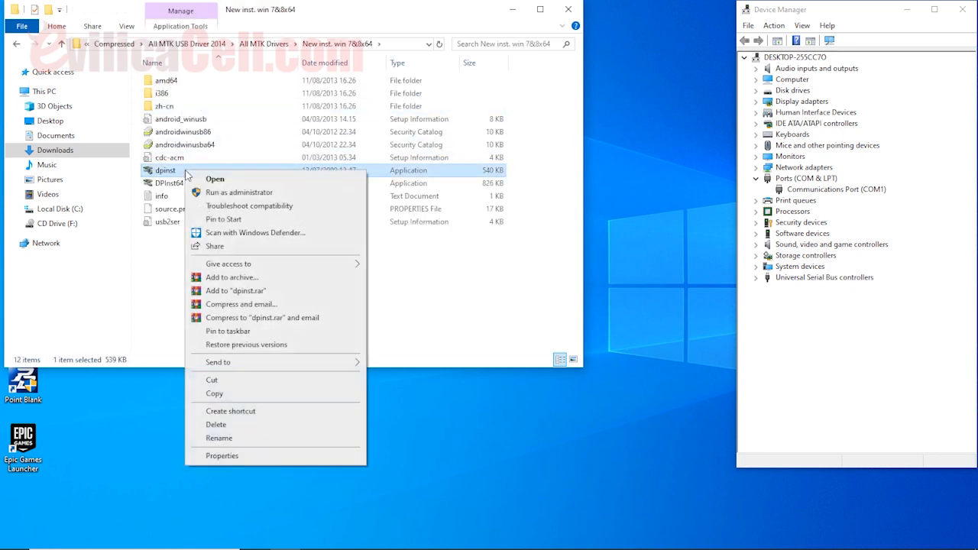
click(202, 193)
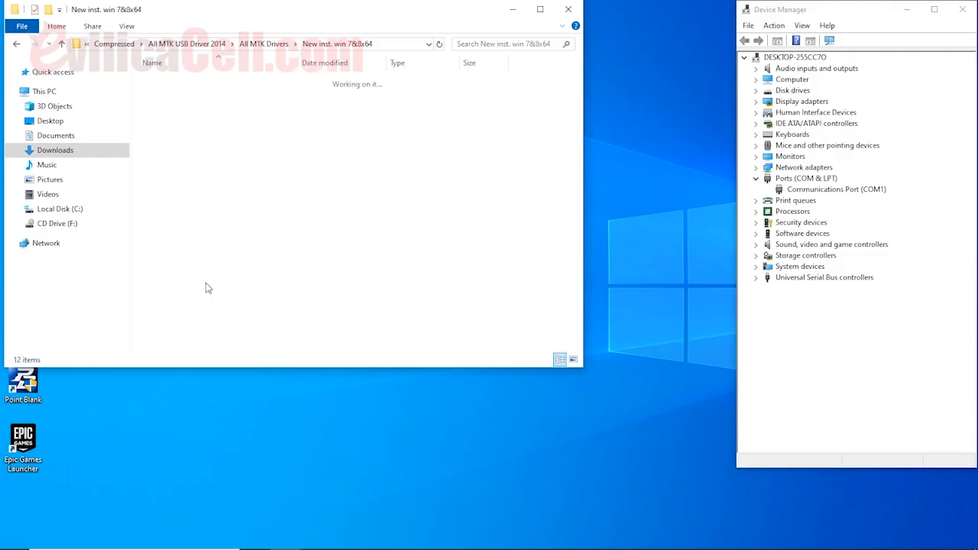
Look through the PDANet and Universal Android USB Driver folders, then return to Compressed.
key(BackSpace)
key(BackSpace)
double_click(194, 96)
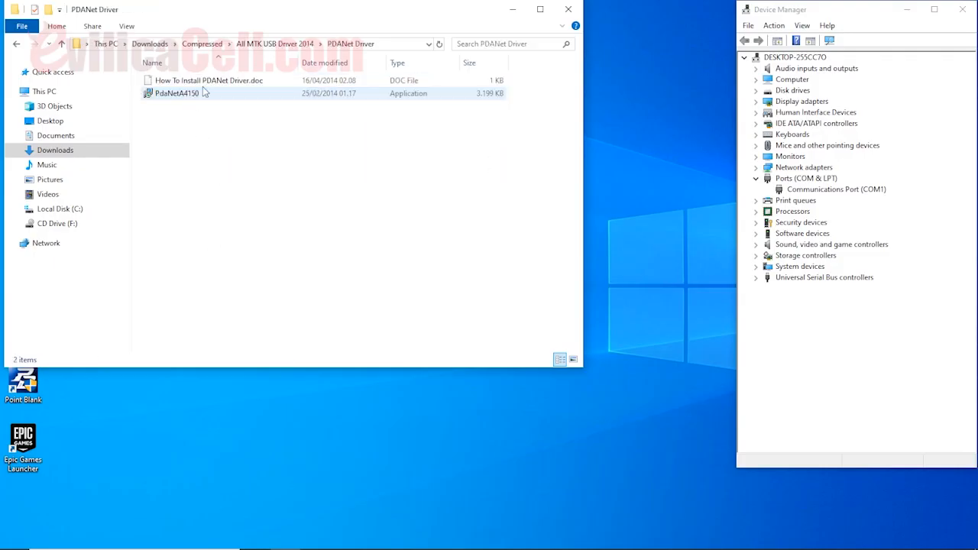
key(BackSpace)
double_click(194, 107)
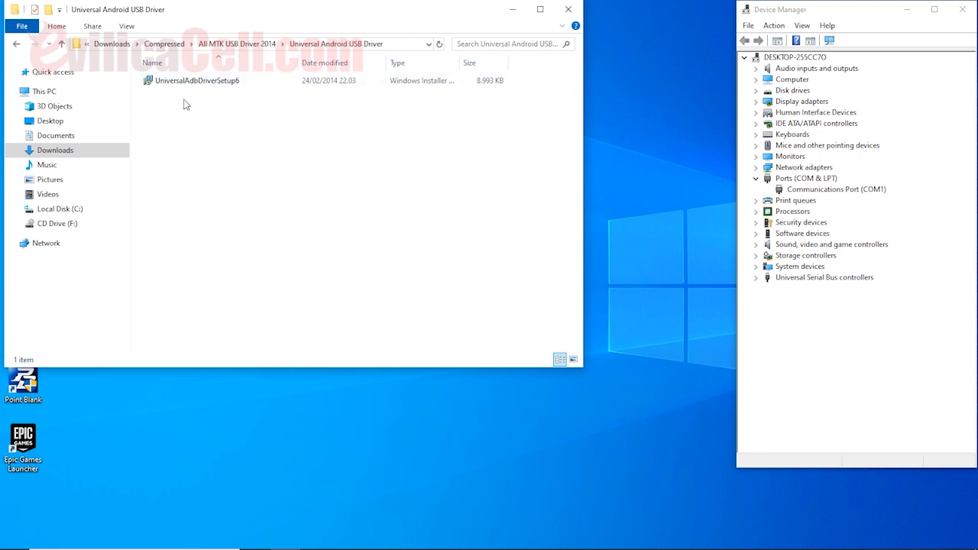
key(BackSpace)
key(BackSpace)
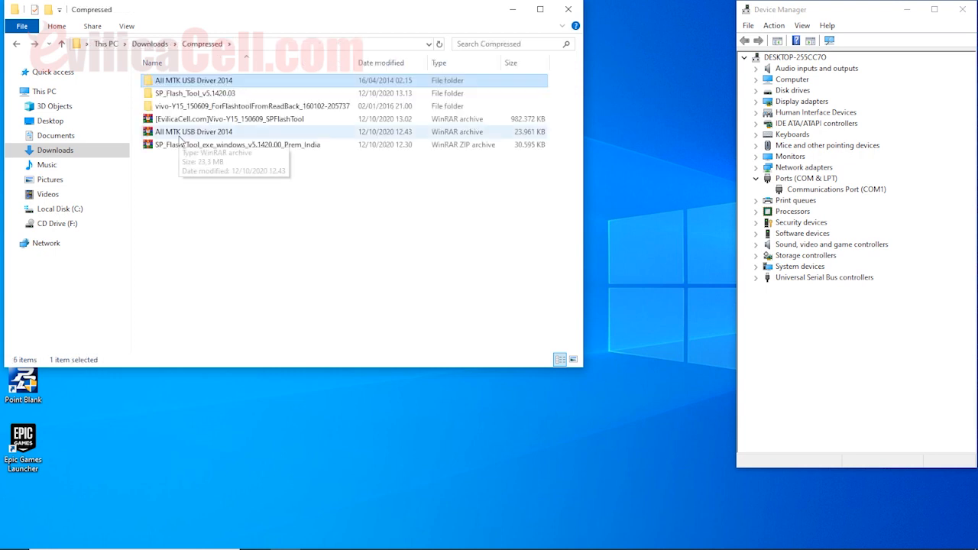
Open SP_Flash_Tool_v5.1420.03 and run flash_tool as administrator.
double_click(186, 95)
click(184, 95)
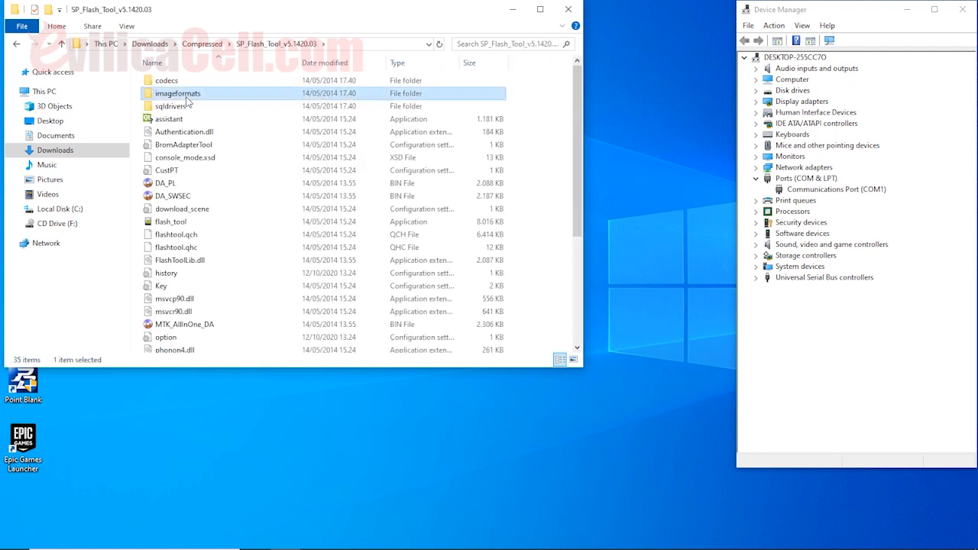
click(183, 223)
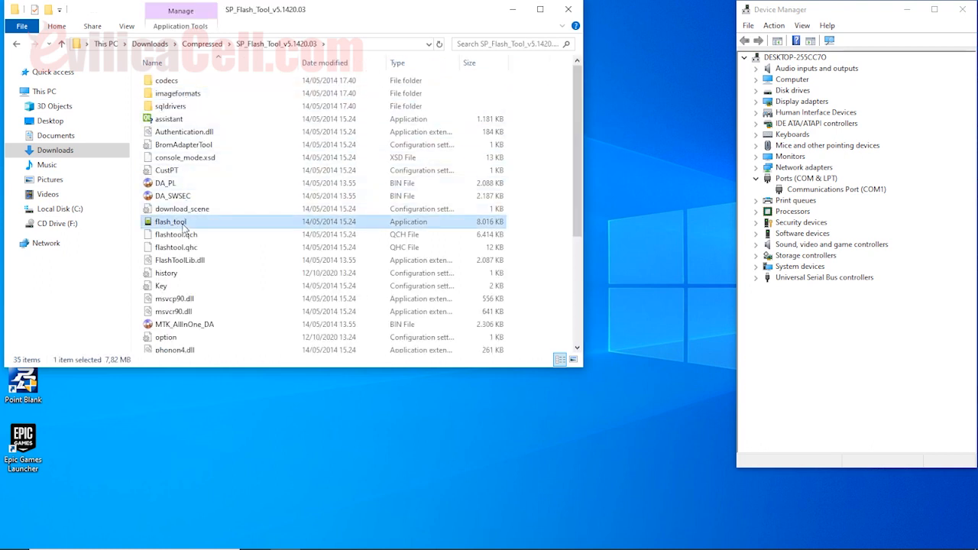
right_click(257, 223)
click(268, 241)
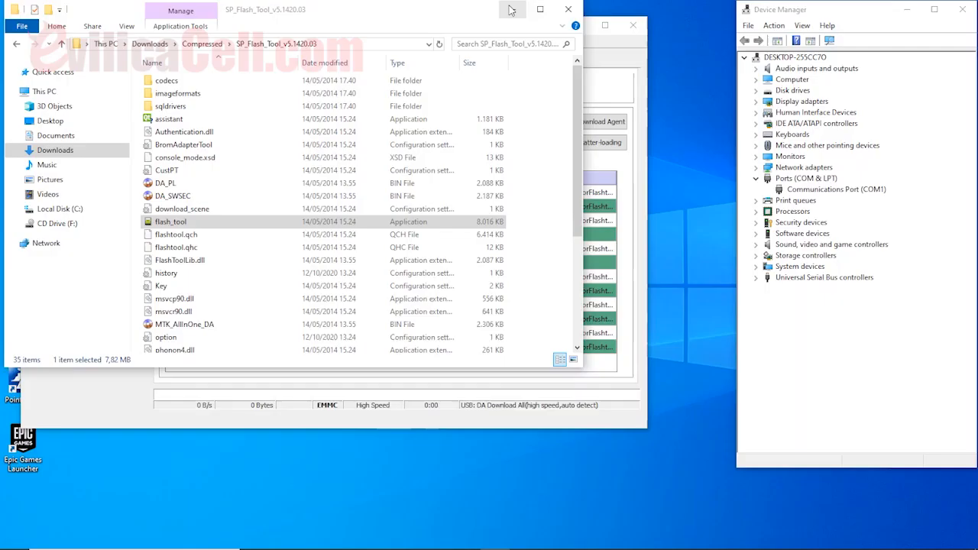
click(511, 7)
Move the Smart Phone Flash Tool window to the upper-left of the screen.
drag(435, 28, 415, 12)
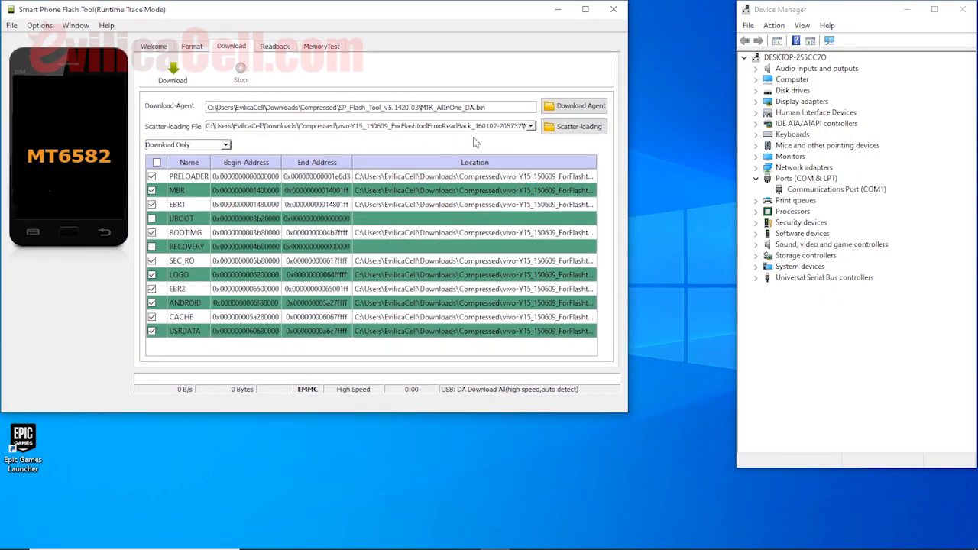
Load MT6582_Android_scatter from Downloads\Compressed\vivo-Y15 as the scatter file.
click(567, 131)
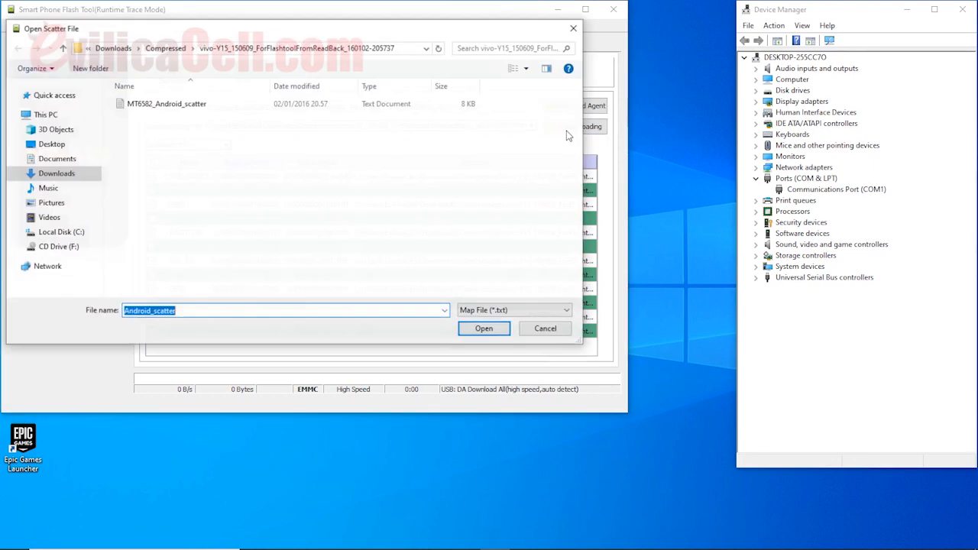
click(57, 173)
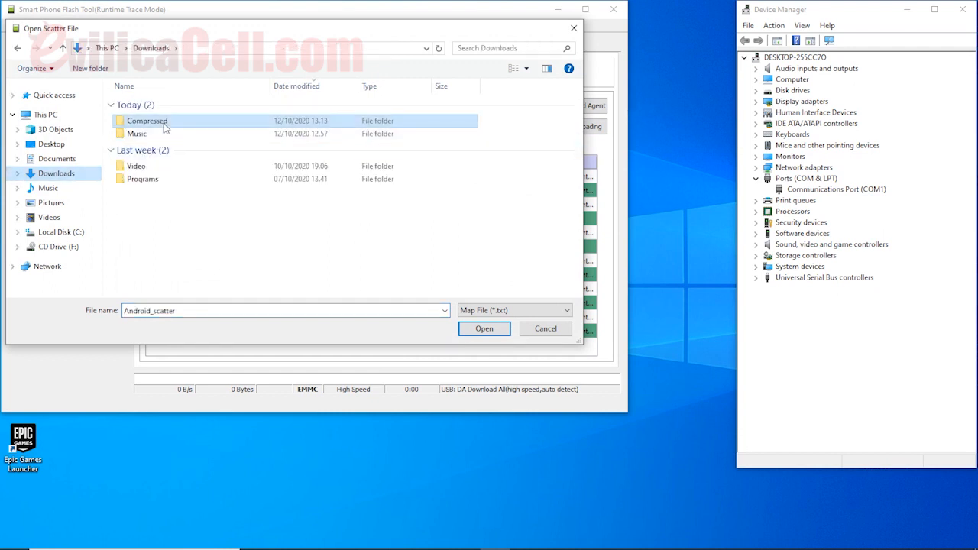
double_click(147, 121)
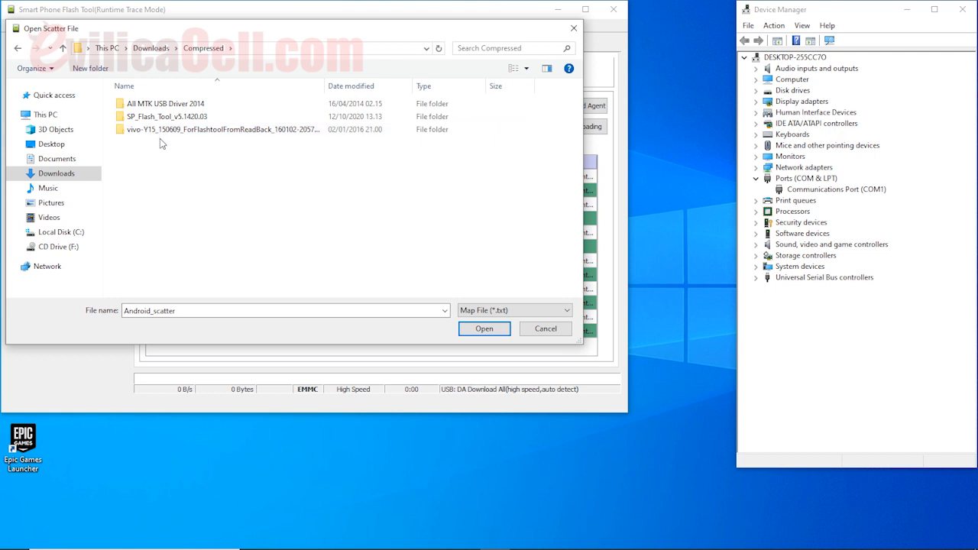
click(162, 137)
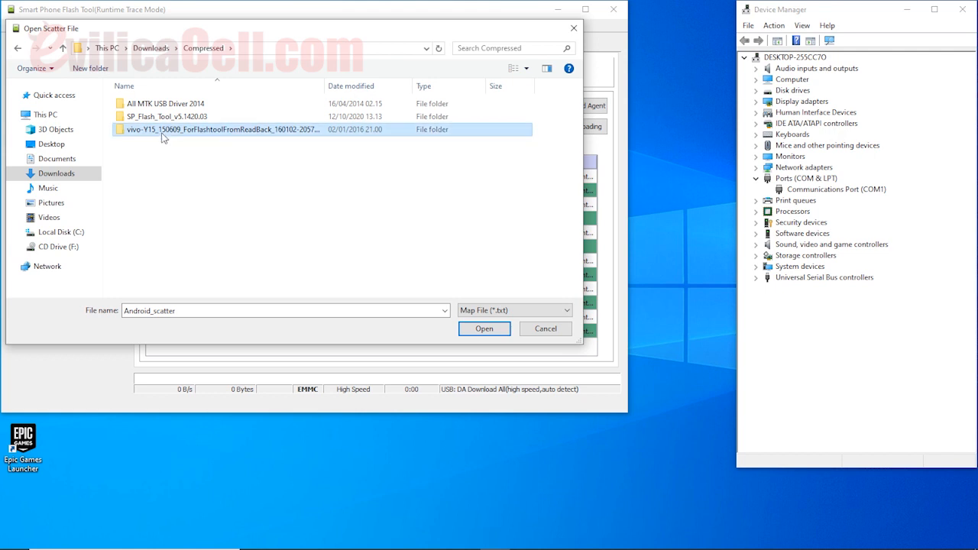
double_click(161, 137)
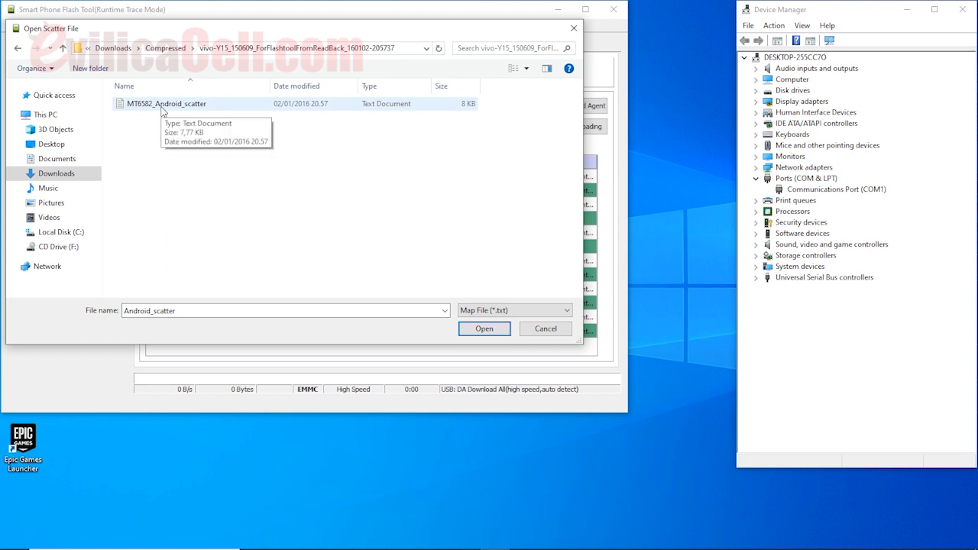
click(161, 111)
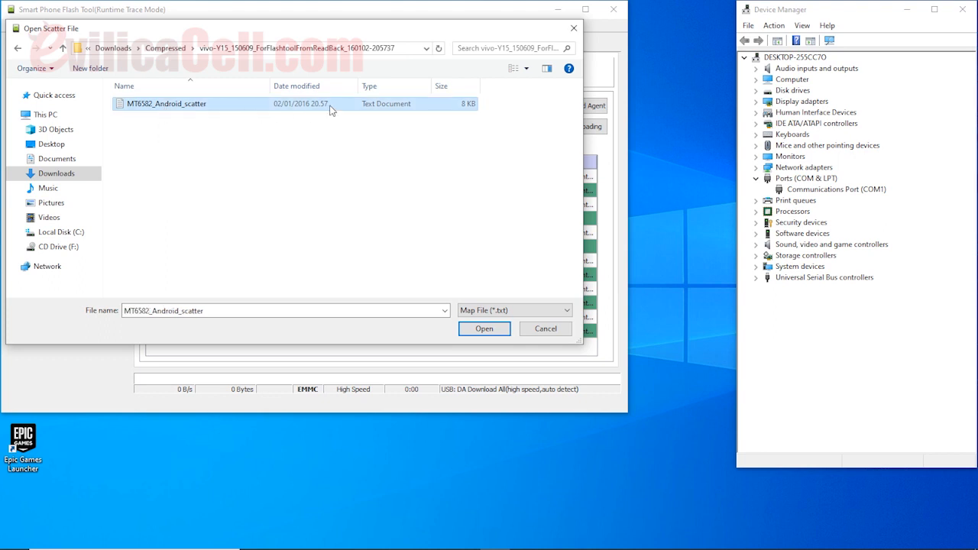
click(484, 328)
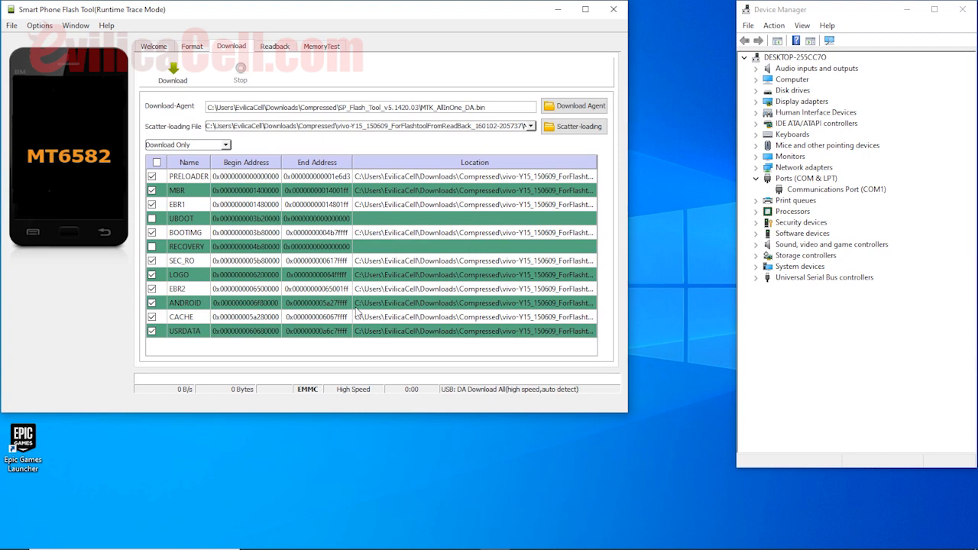
click(152, 177)
click(153, 176)
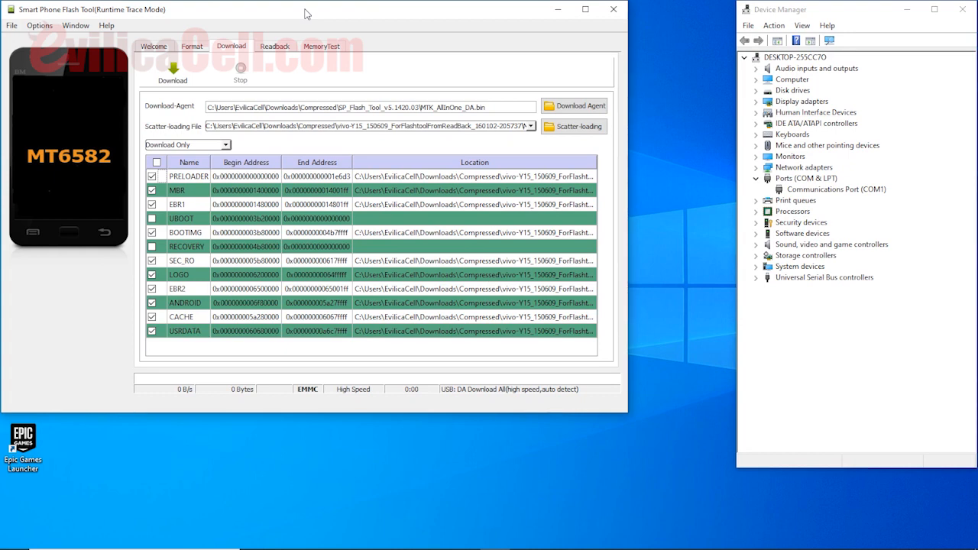
Start the download of the ticked vivo-Y15 partitions.
click(173, 77)
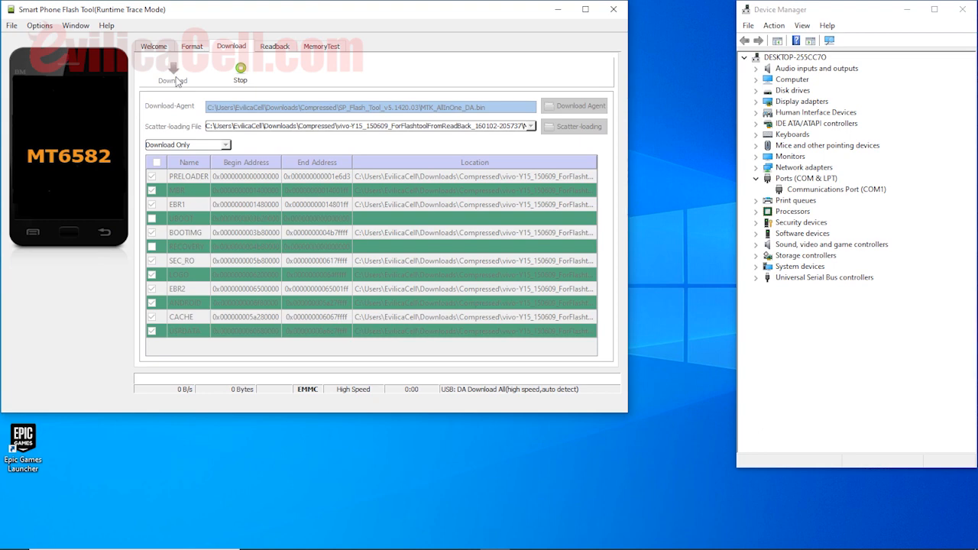
mouse_move(405, 537)
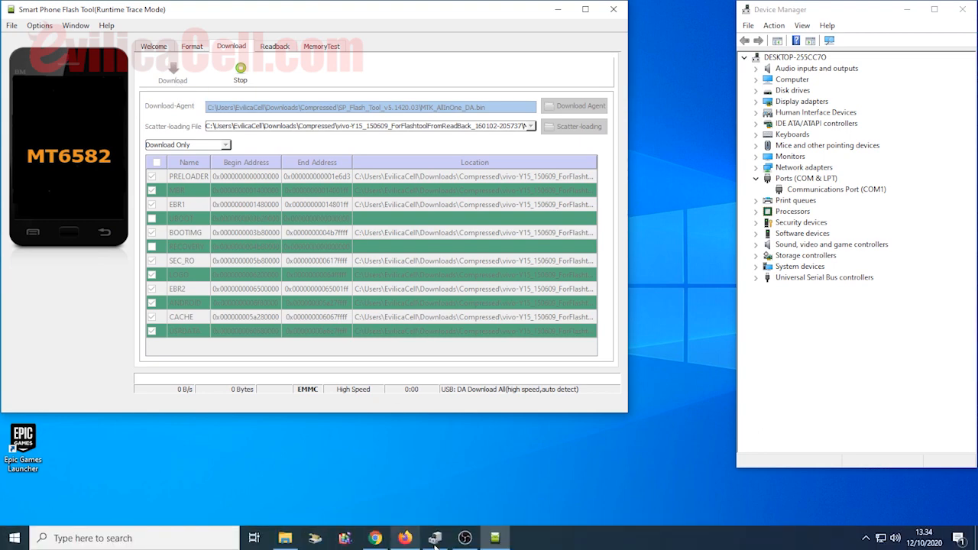
click(375, 540)
click(764, 10)
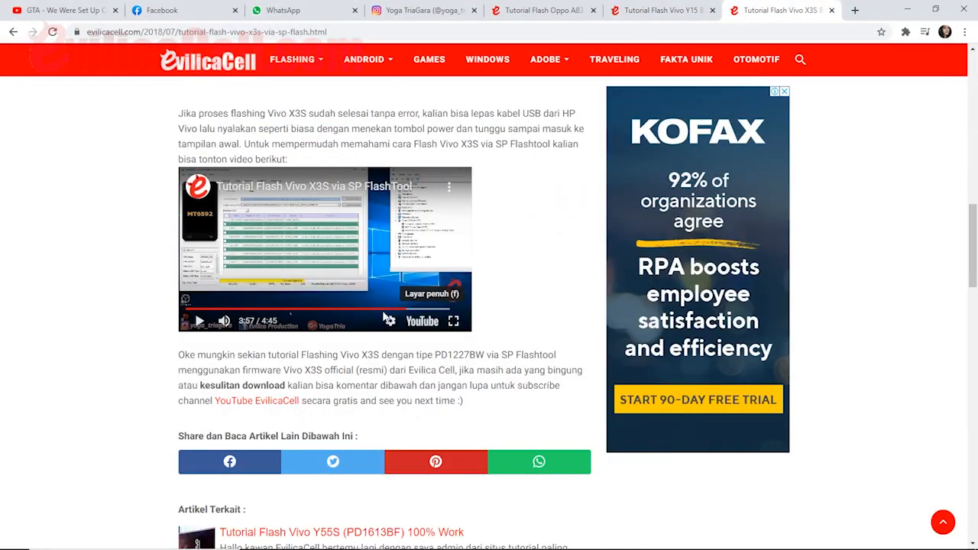
click(454, 321)
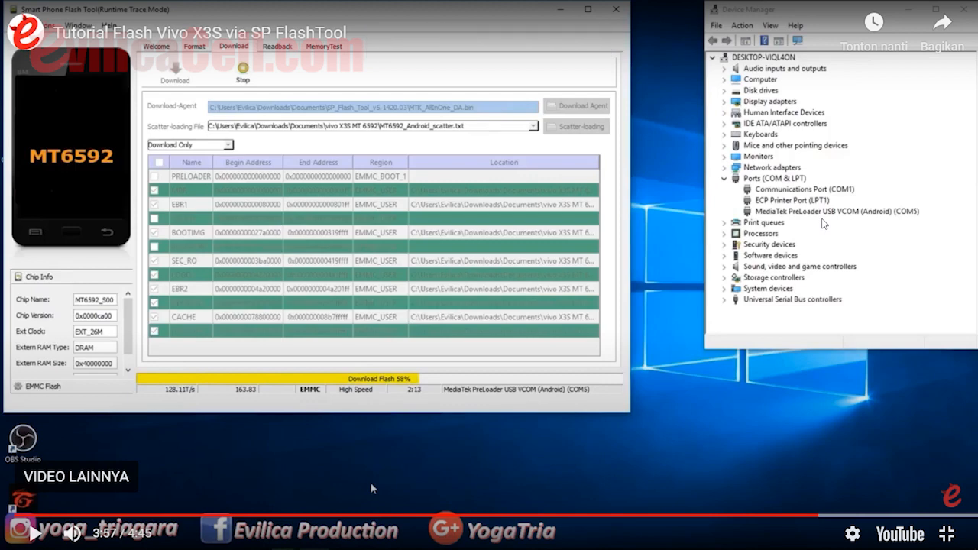
key(space)
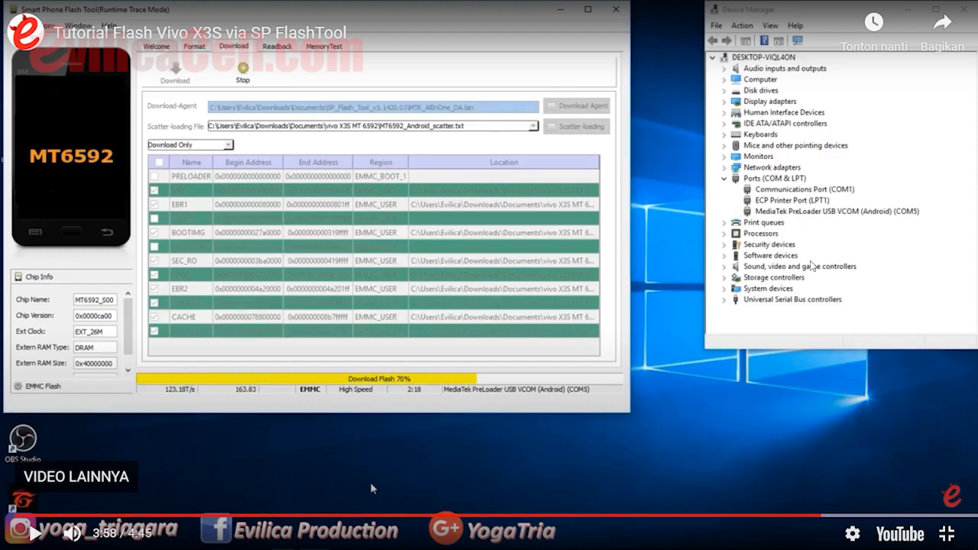
click(942, 532)
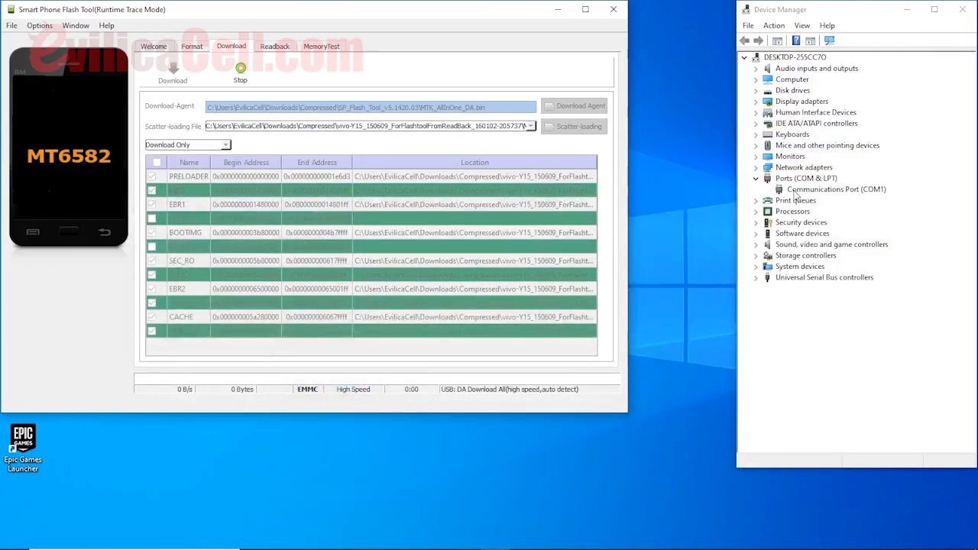
click(802, 190)
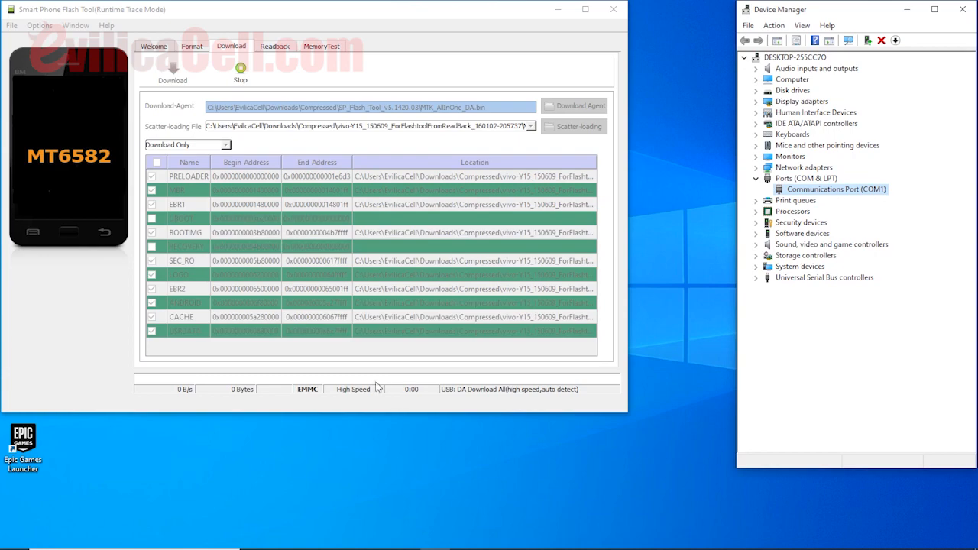
click(379, 540)
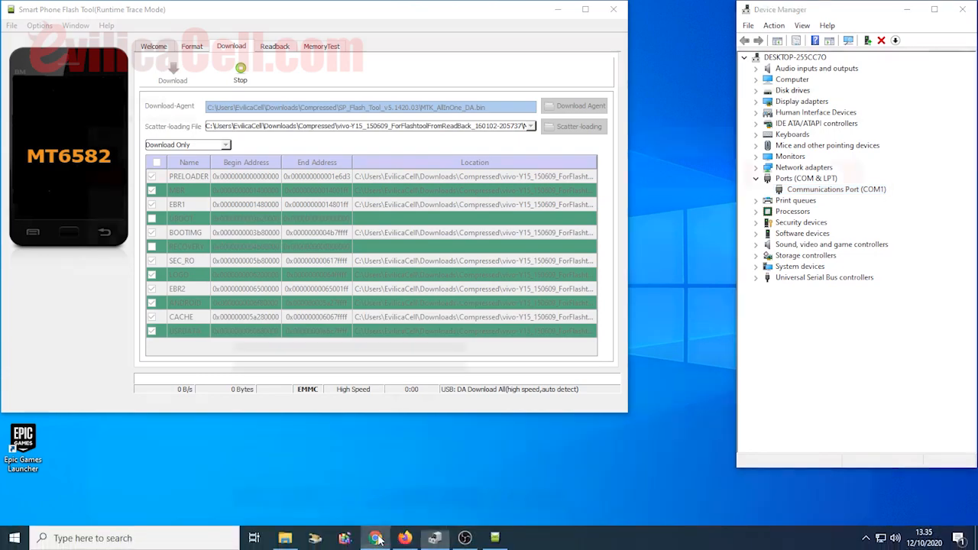
click(456, 321)
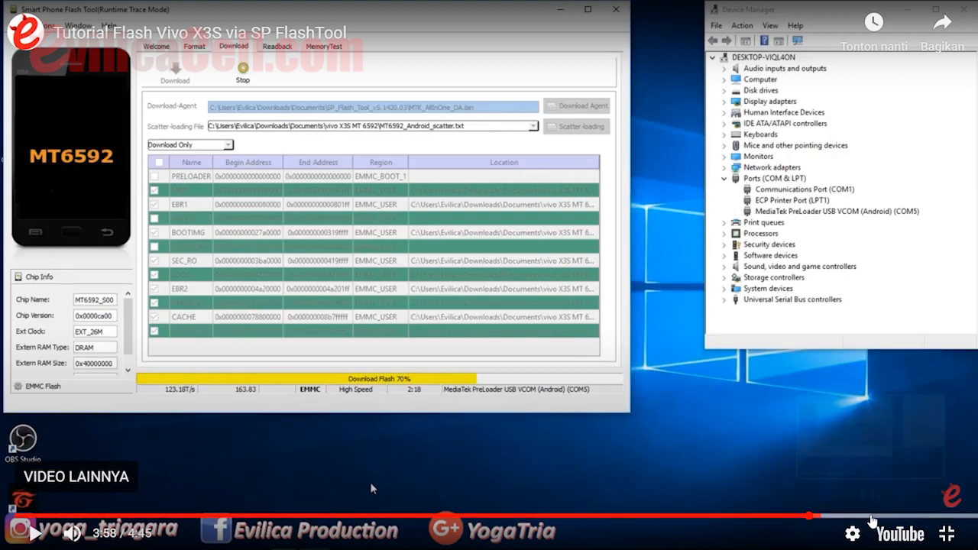
click(895, 517)
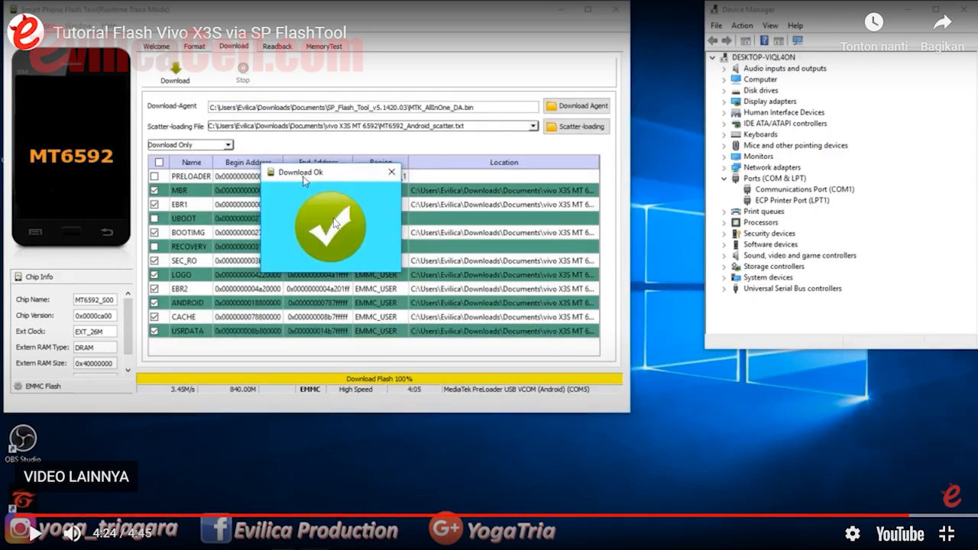
click(947, 533)
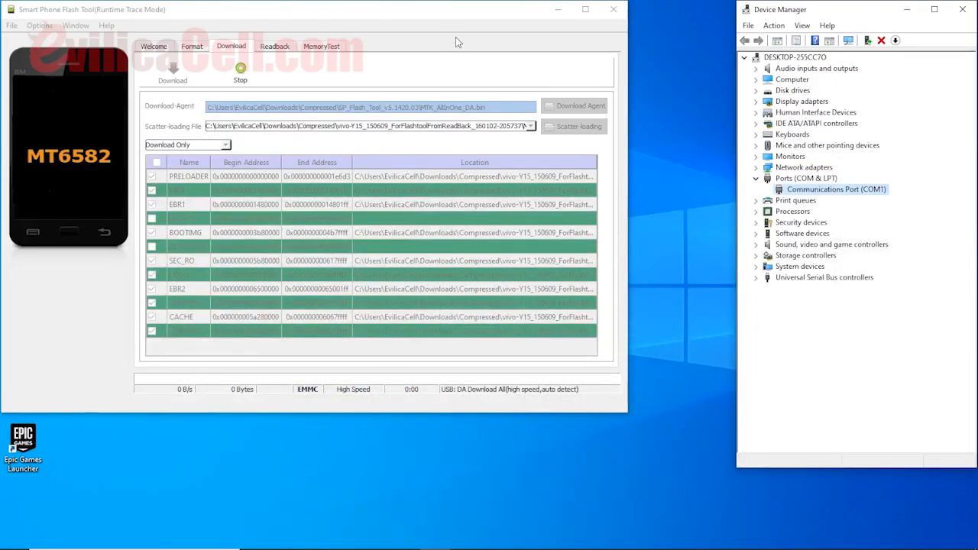
Bring the flash tool back to the front and stop the pending download.
click(437, 15)
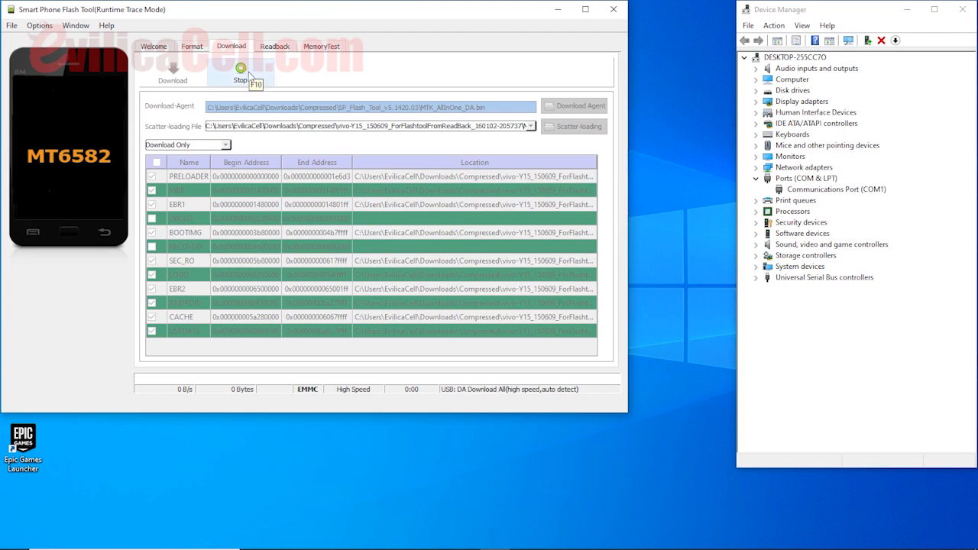
click(248, 76)
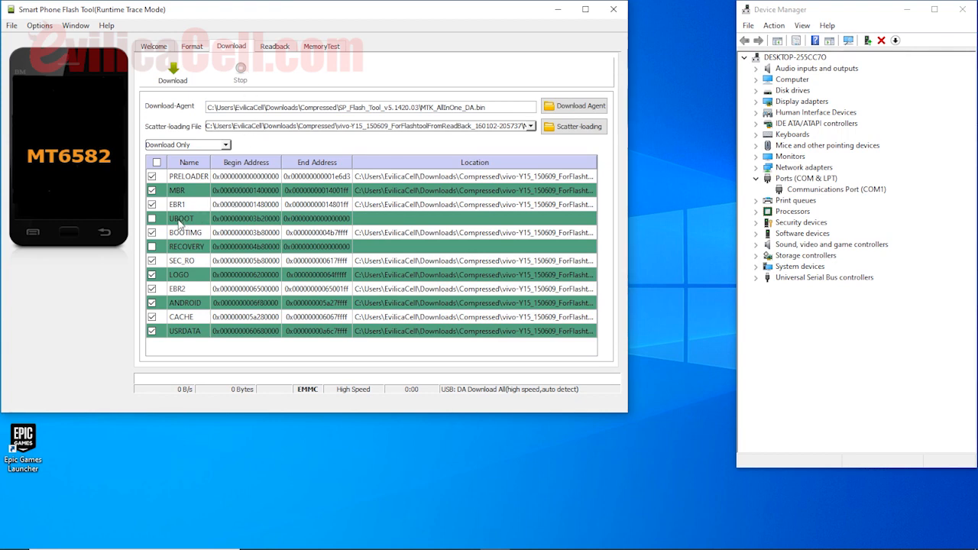
Set the UBOOT partition's location to the uboot file in the vivo-Y15 folder.
double_click(430, 221)
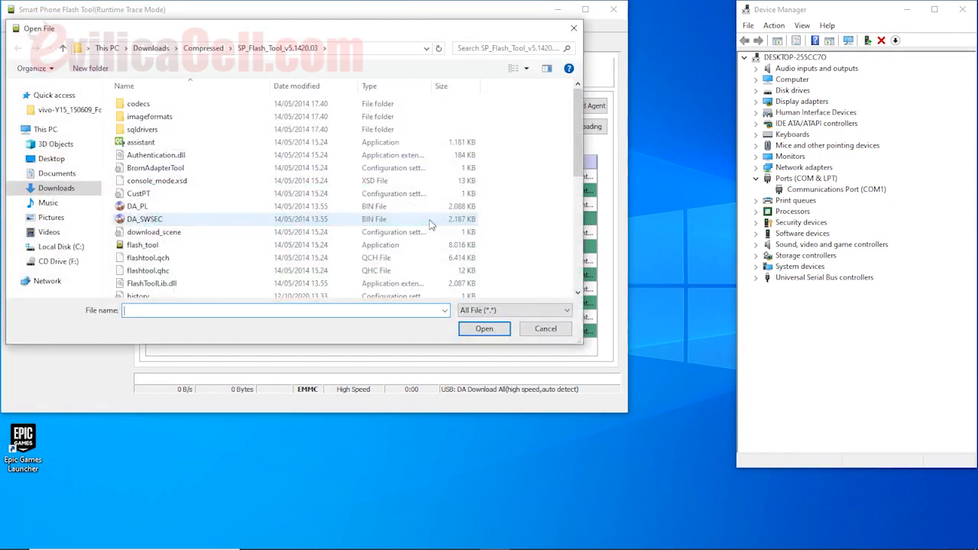
click(203, 48)
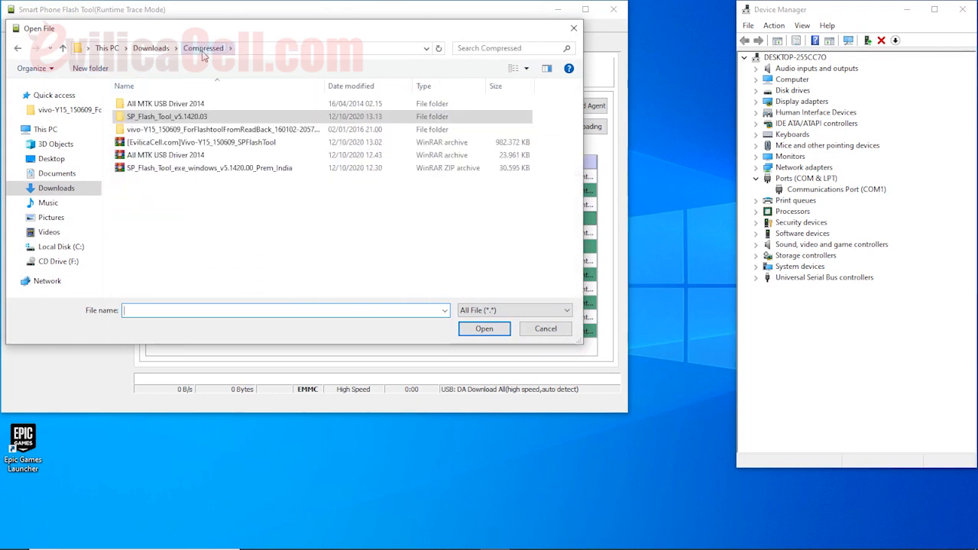
click(177, 131)
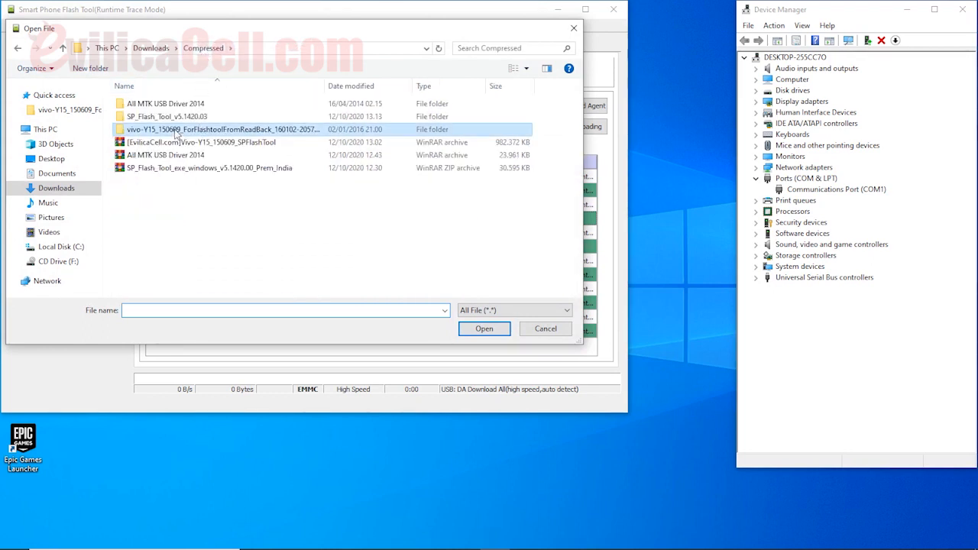
double_click(156, 131)
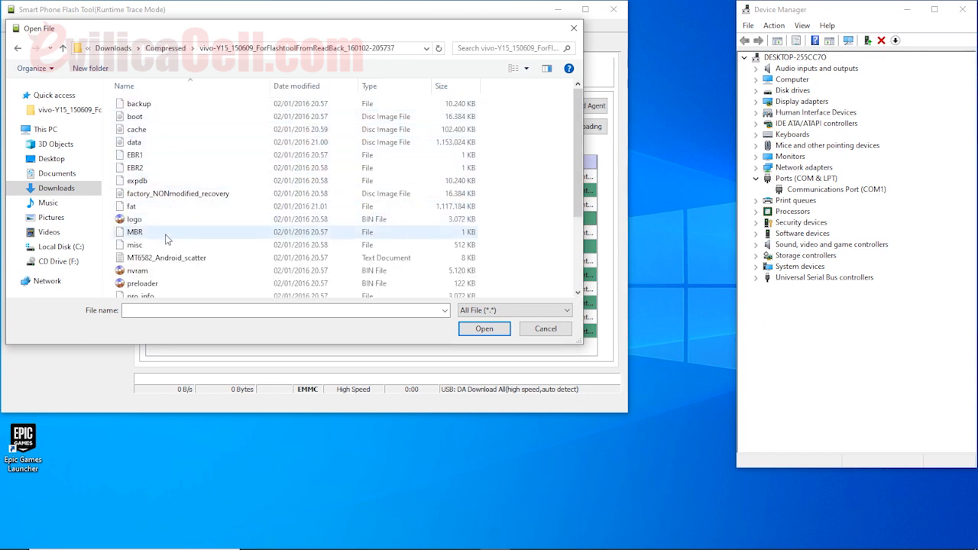
click(167, 284)
scroll(165, 285, down, 1)
scroll(165, 285, down, 2)
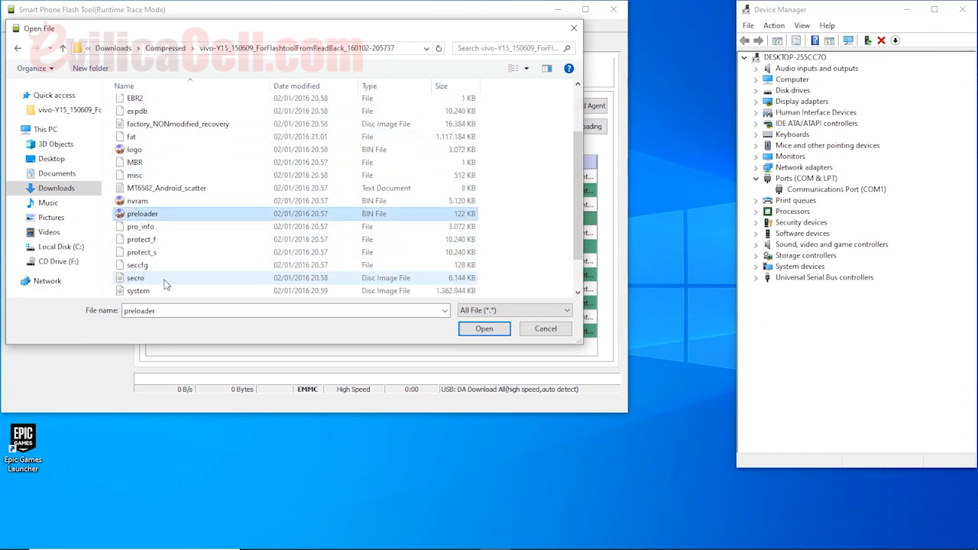
click(148, 267)
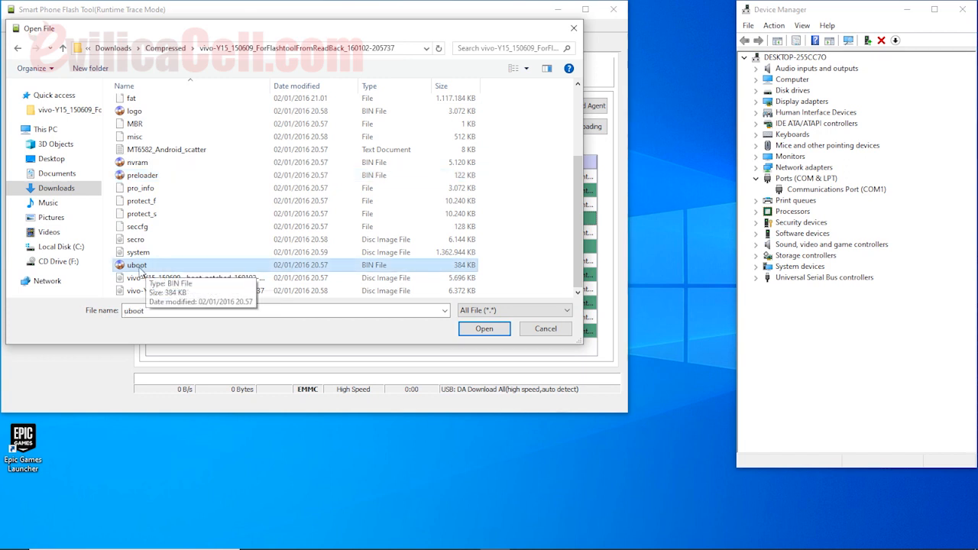
click(486, 329)
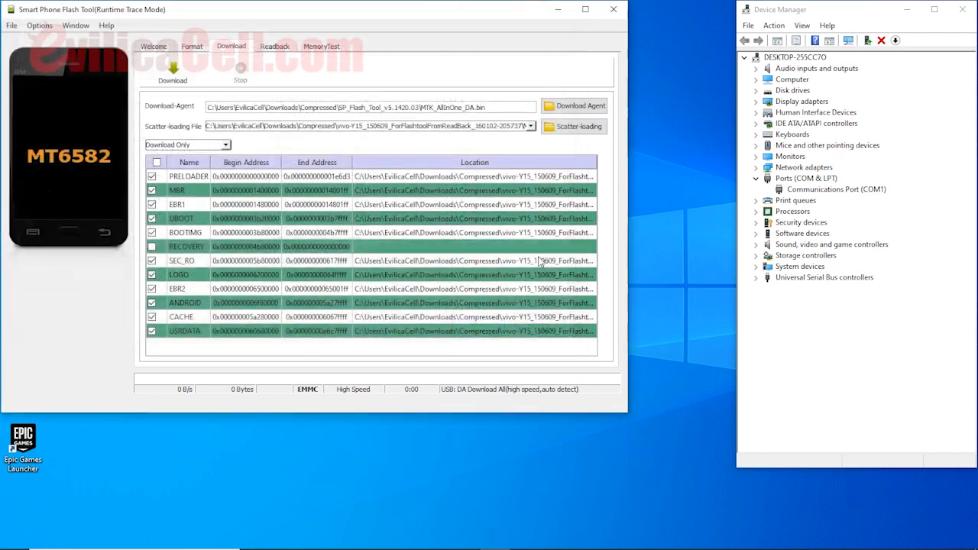
Start the download with UBOOT ticked for the vivo-Y15 uboot file, then move to Stop.
click(183, 77)
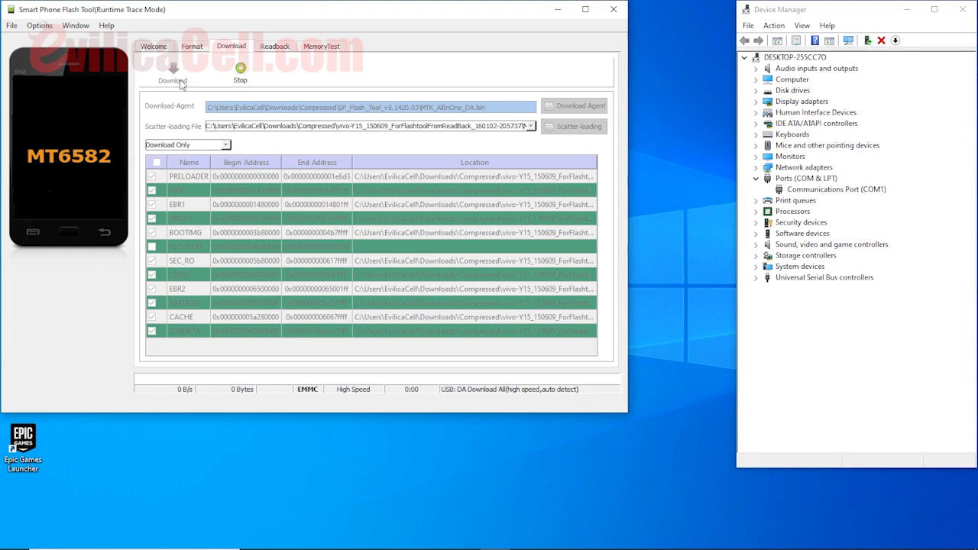
click(241, 76)
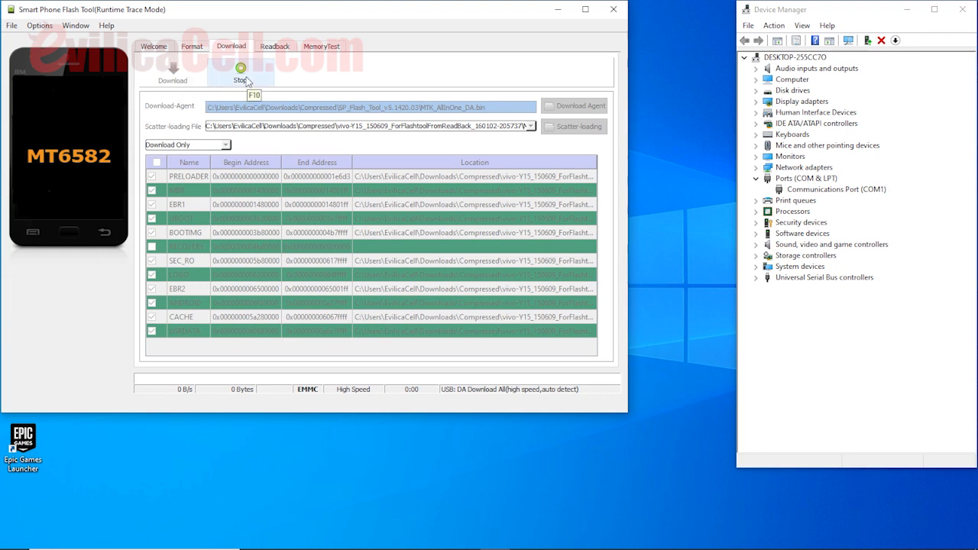